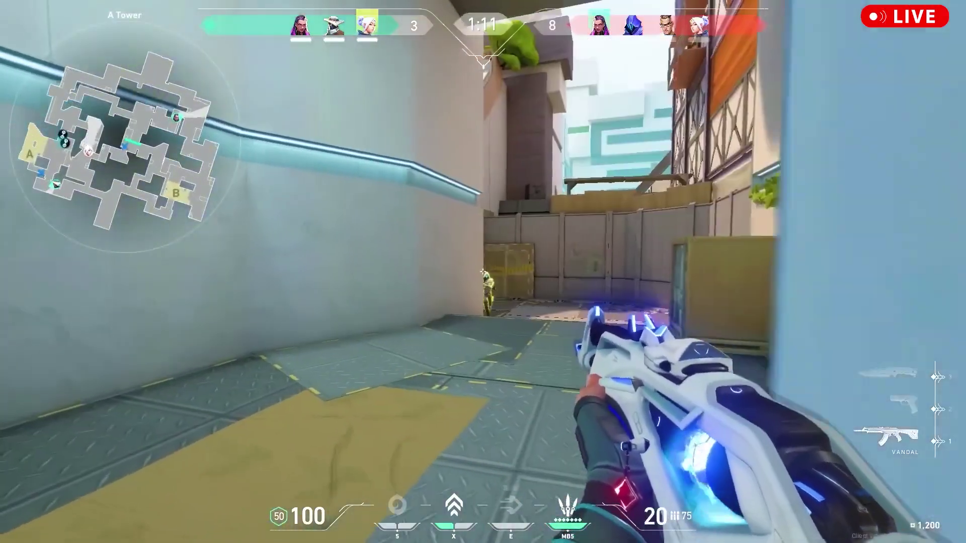
{"action": "left_click", "coordinate": [483, 272]}
{"action": "left_click", "coordinate": [483, 272]}
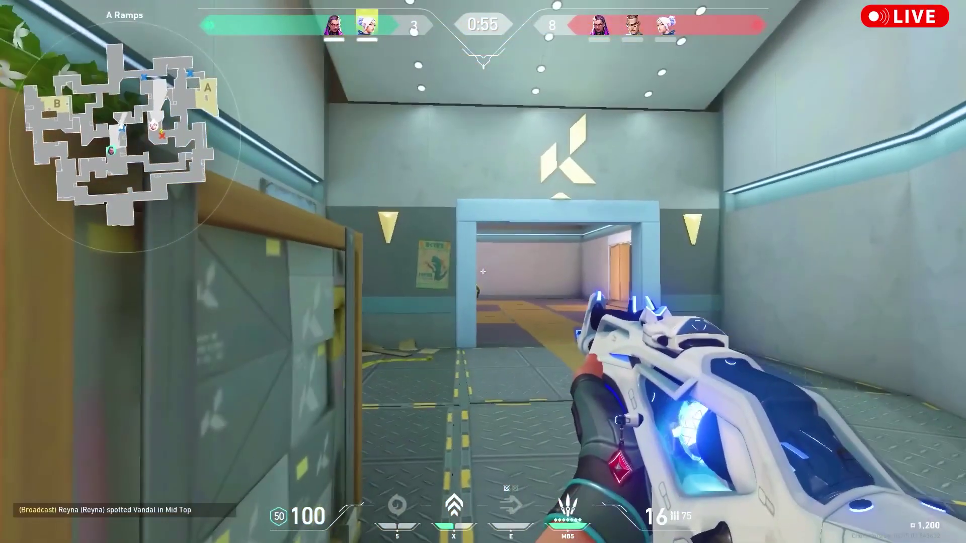
{"action": "left_click", "coordinate": [484, 272]}
{"action": "key", "text": "e"}
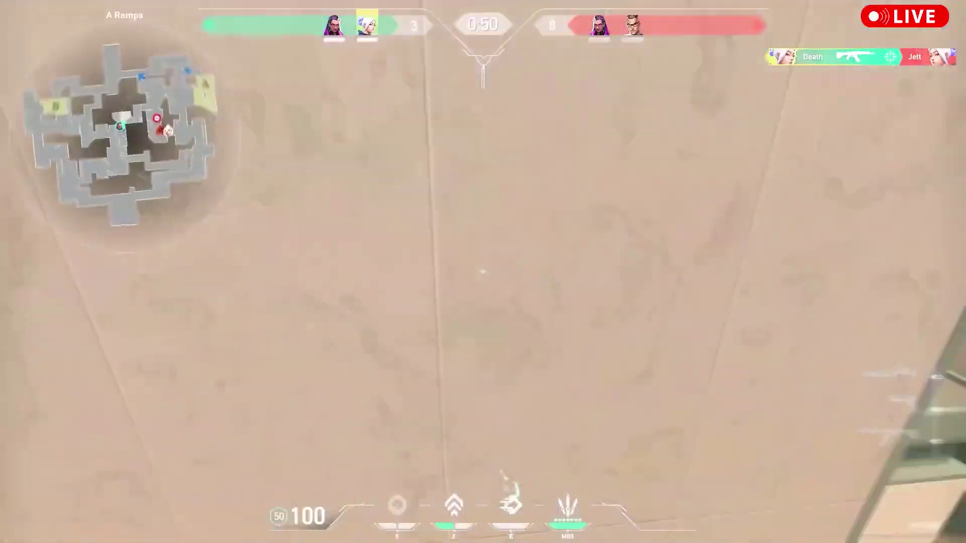
{"action": "key", "text": "e"}
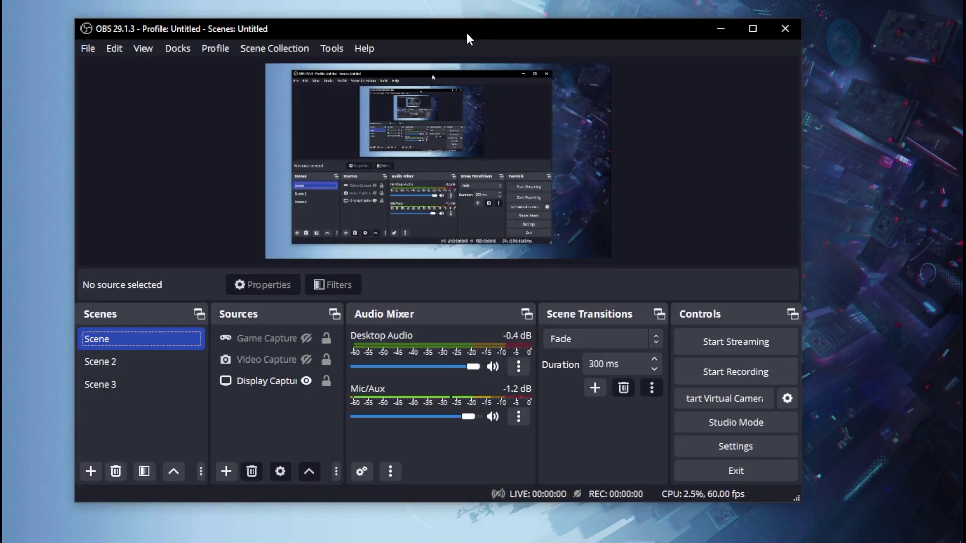
Set the streaming service to Twitch in the OBS stream settings.
{"action": "left_click", "coordinate": [88, 49]}
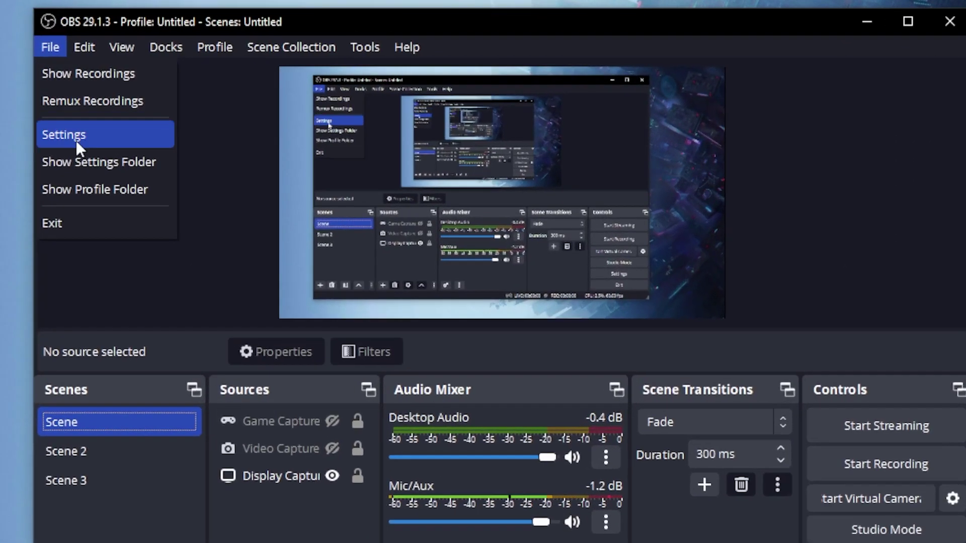
{"action": "left_click", "coordinate": [107, 120]}
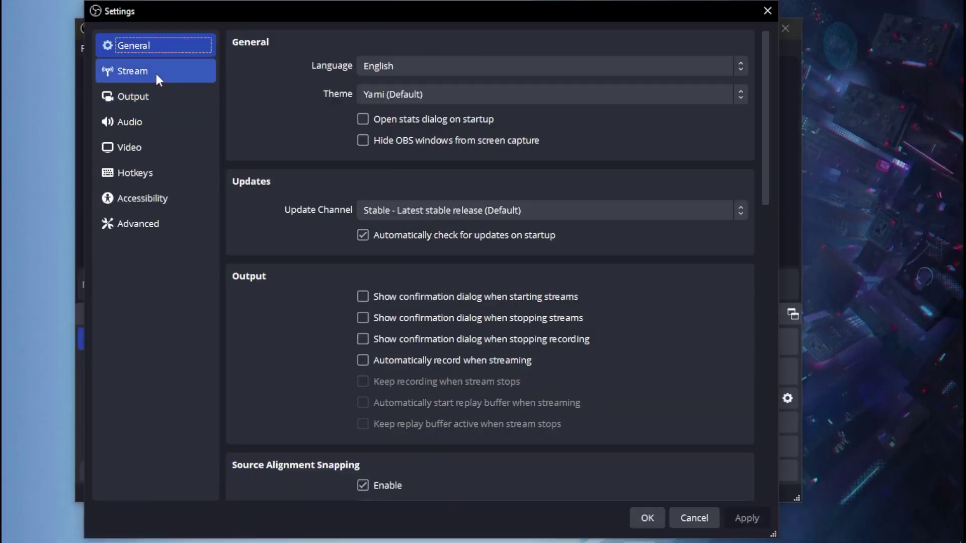
{"action": "left_click", "coordinate": [158, 79]}
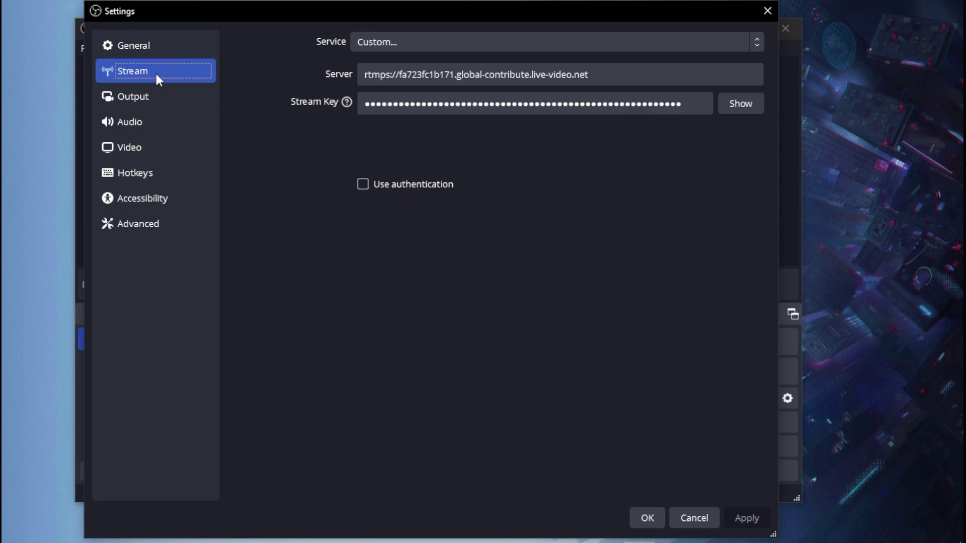
{"action": "left_click", "coordinate": [370, 44]}
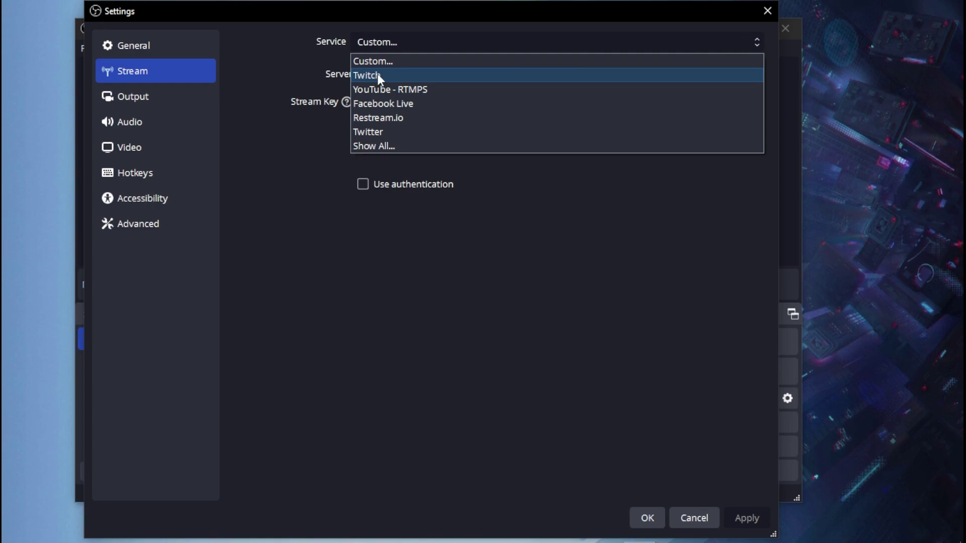
{"action": "left_click", "coordinate": [377, 75]}
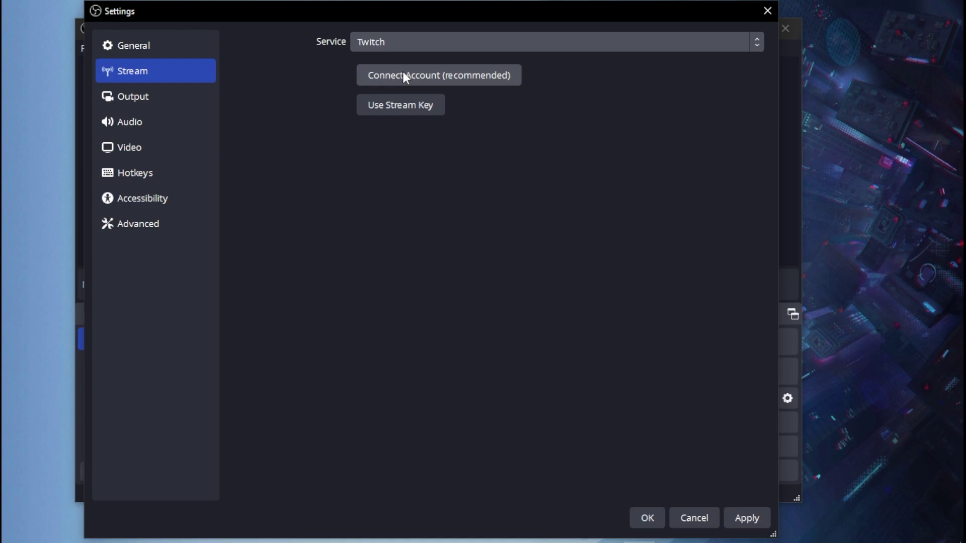
Show the streaming output settings and set the output mode to Advanced.
{"action": "left_click", "coordinate": [152, 103]}
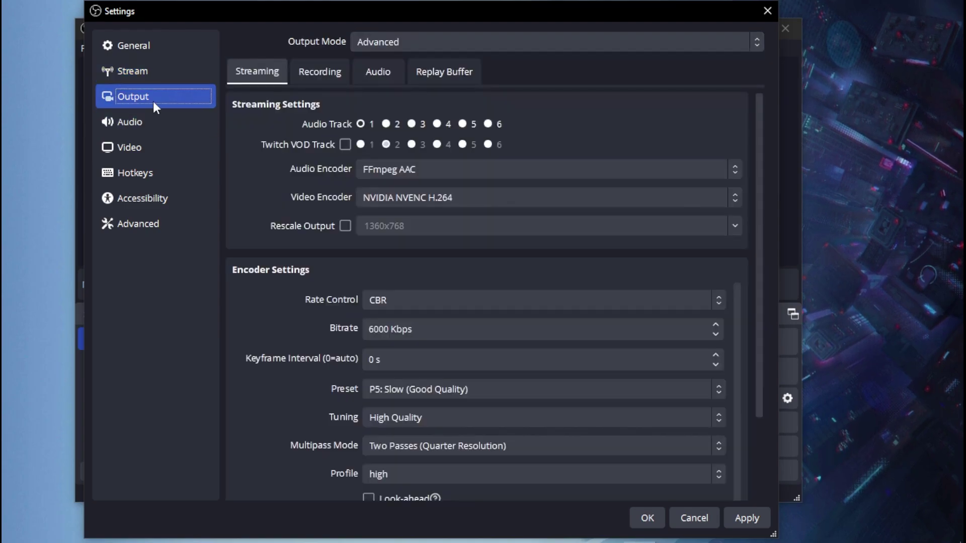
{"action": "key", "text": "ctrl+Tab"}
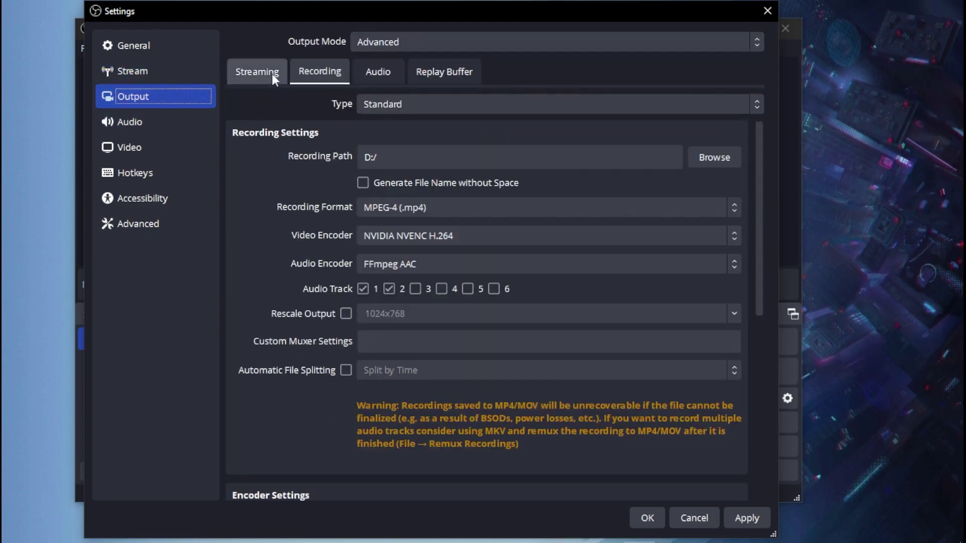
{"action": "left_click", "coordinate": [257, 76]}
{"action": "left_click_drag", "start_coordinate": [294, 14], "coordinate": [282, 21]}
{"action": "left_click", "coordinate": [363, 47]}
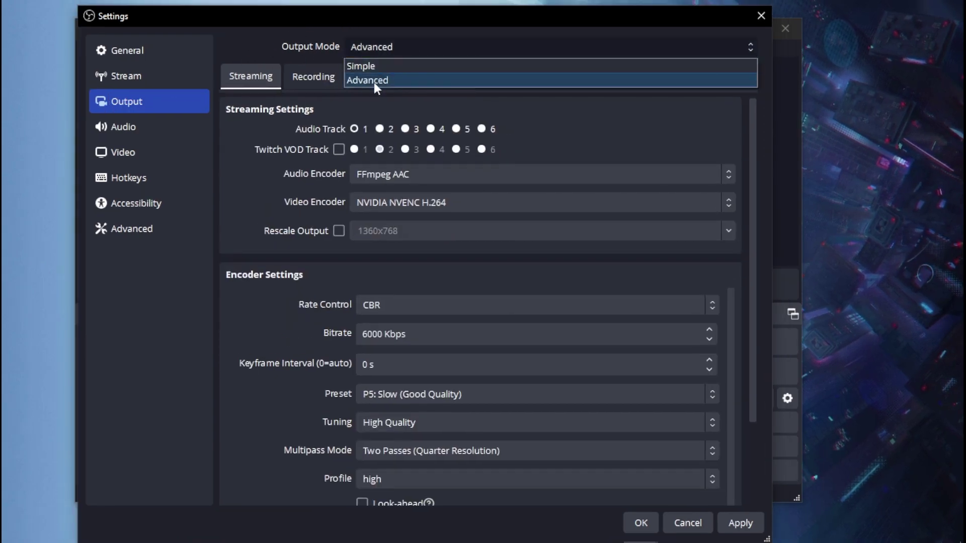
{"action": "left_click", "coordinate": [373, 82]}
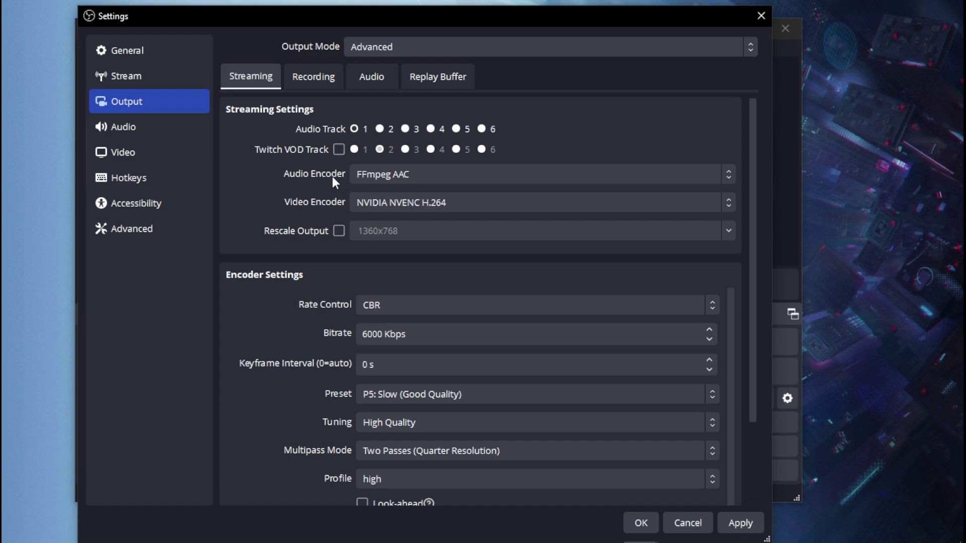
Set the streaming audio encoder to FFmpeg AAC and the video encoder to x264.
{"action": "left_click", "coordinate": [427, 174]}
{"action": "left_click", "coordinate": [402, 194]}
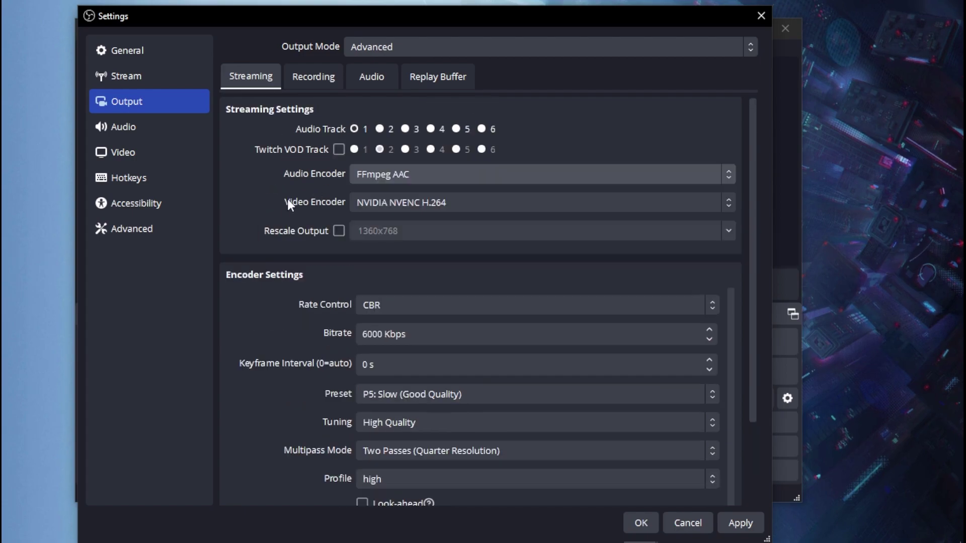
{"action": "left_click", "coordinate": [367, 202]}
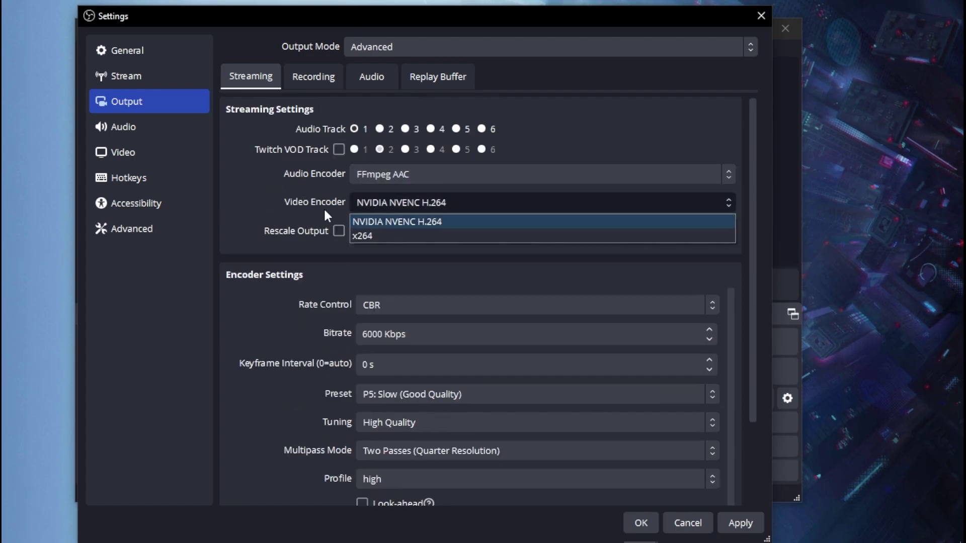
{"action": "left_click", "coordinate": [367, 235]}
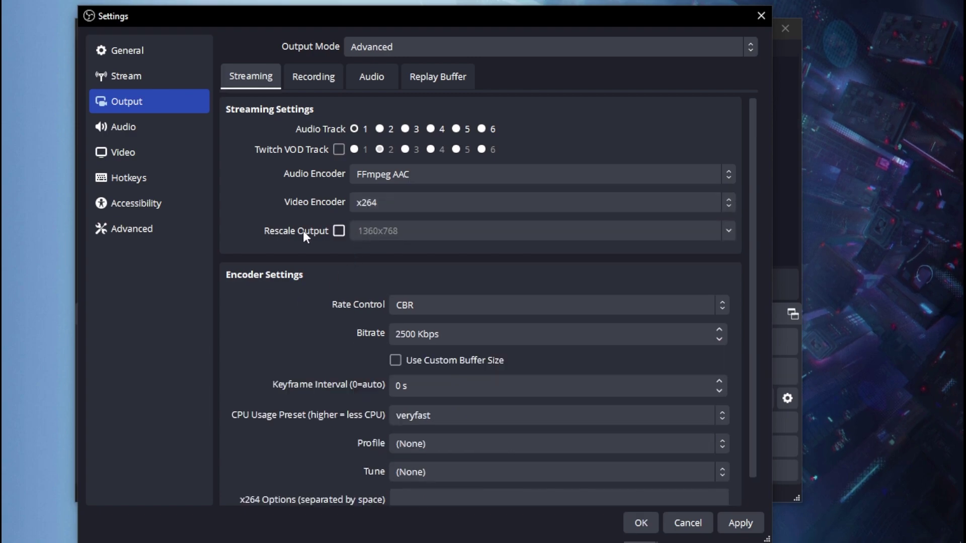
Enable output rescaling for the stream and set the resolution to 1360x720.
{"action": "left_click", "coordinate": [339, 231]}
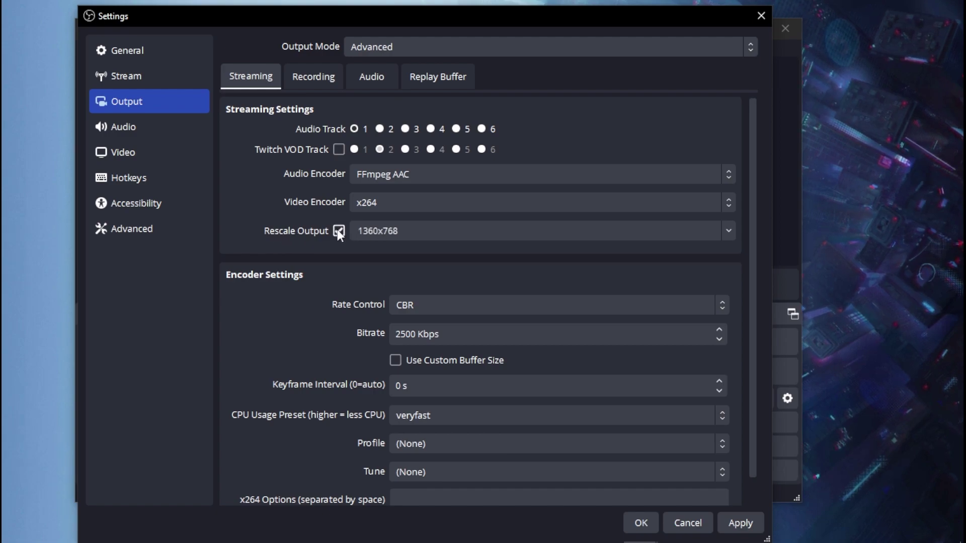
{"action": "left_click_drag", "start_coordinate": [394, 232], "coordinate": [390, 233]}
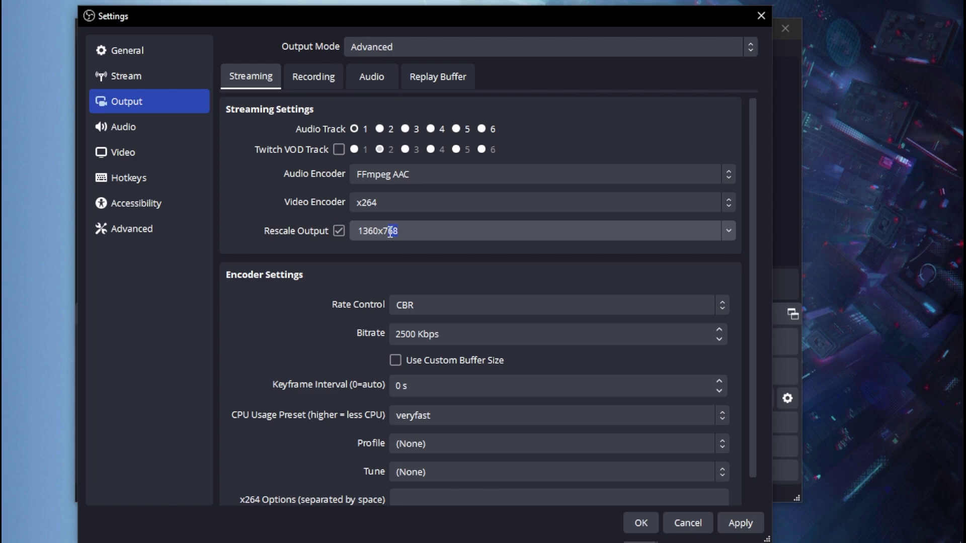
{"action": "key", "text": "BackSpace"}
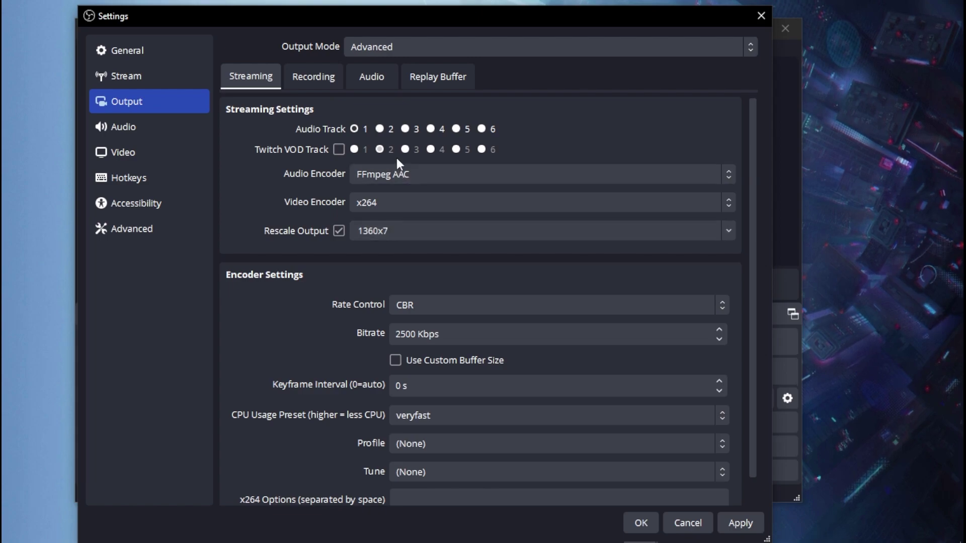
{"action": "type", "text": "20"}
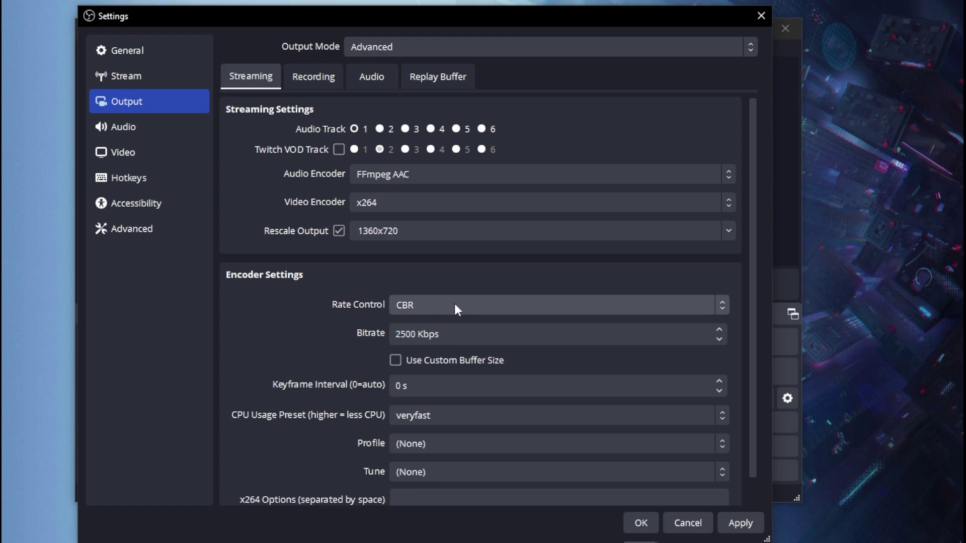
Set the encoder's rate control to CBR and the bitrate to 5000 Kbps.
{"action": "left_click", "coordinate": [431, 307]}
{"action": "left_click", "coordinate": [428, 321]}
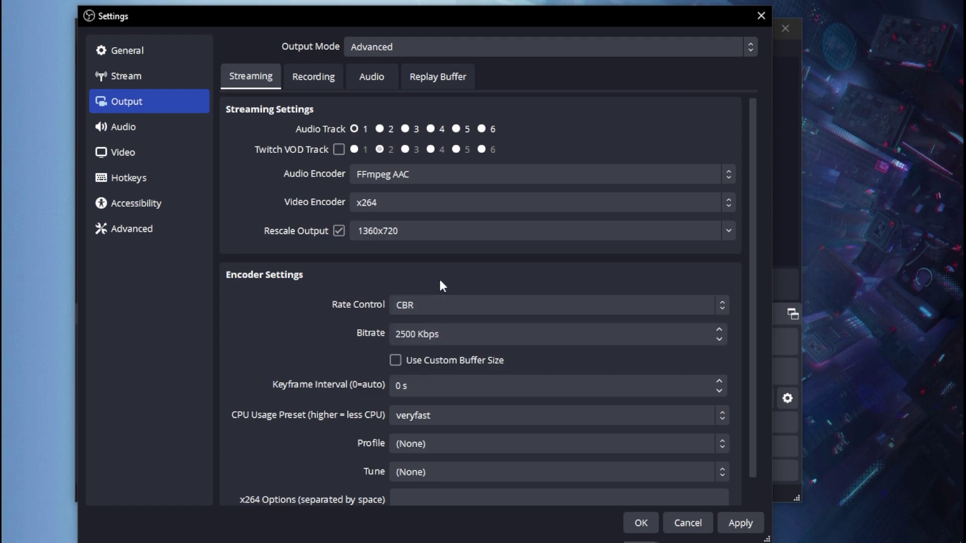
{"action": "scroll", "coordinate": [397, 268], "scroll_direction": "down", "scroll_amount": 1}
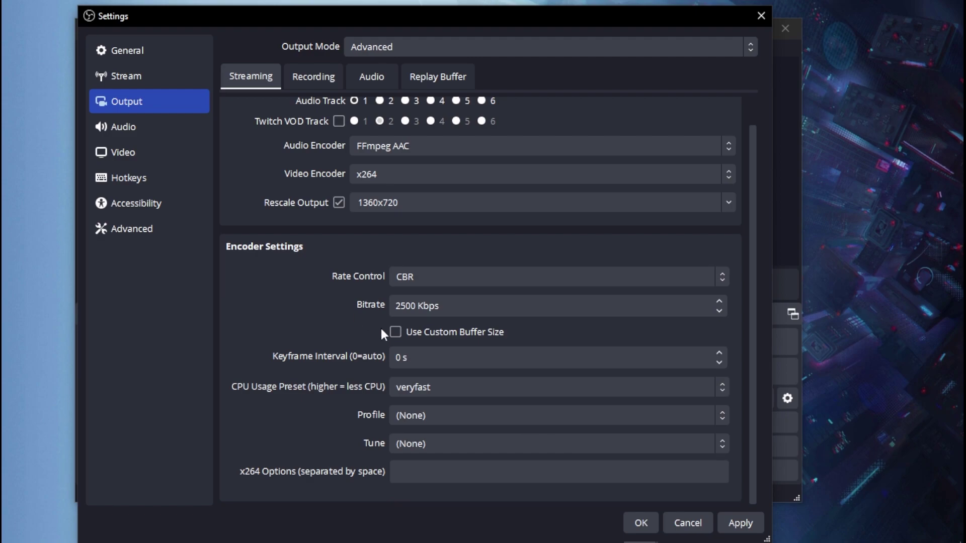
{"action": "left_click", "coordinate": [415, 308]}
{"action": "left_click_drag", "start_coordinate": [415, 309], "coordinate": [392, 305]}
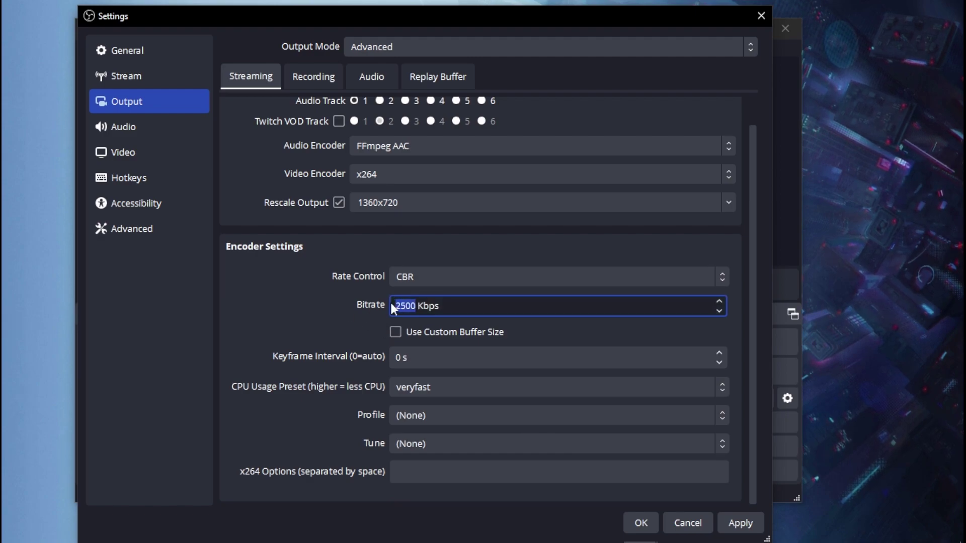
{"action": "type", "text": "5000"}
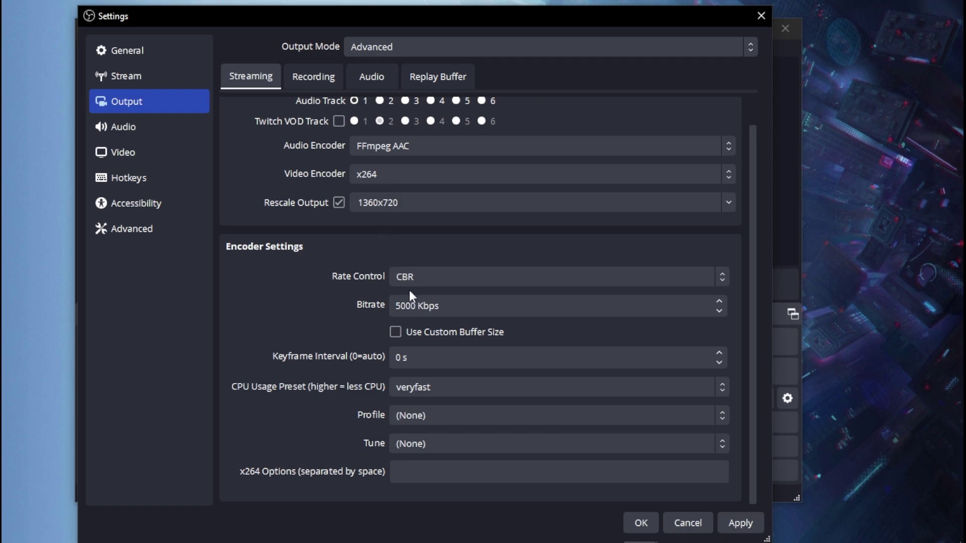
{"action": "left_click_drag", "start_coordinate": [416, 305], "coordinate": [379, 303]}
{"action": "left_click", "coordinate": [452, 244]}
{"action": "left_click", "coordinate": [421, 249]}
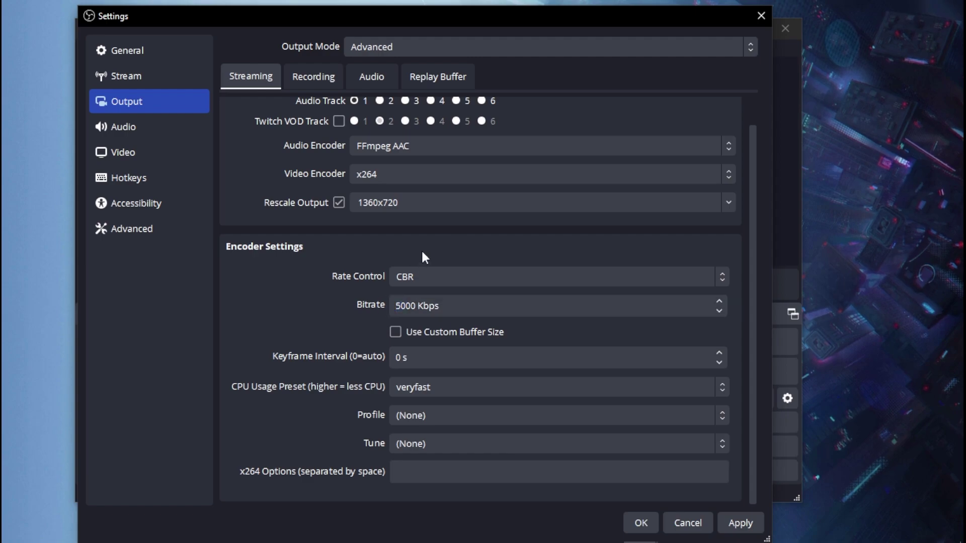
Try a streaming bitrate of 4000 Kbps and return it to 5000 Kbps.
{"action": "left_click", "coordinate": [419, 305]}
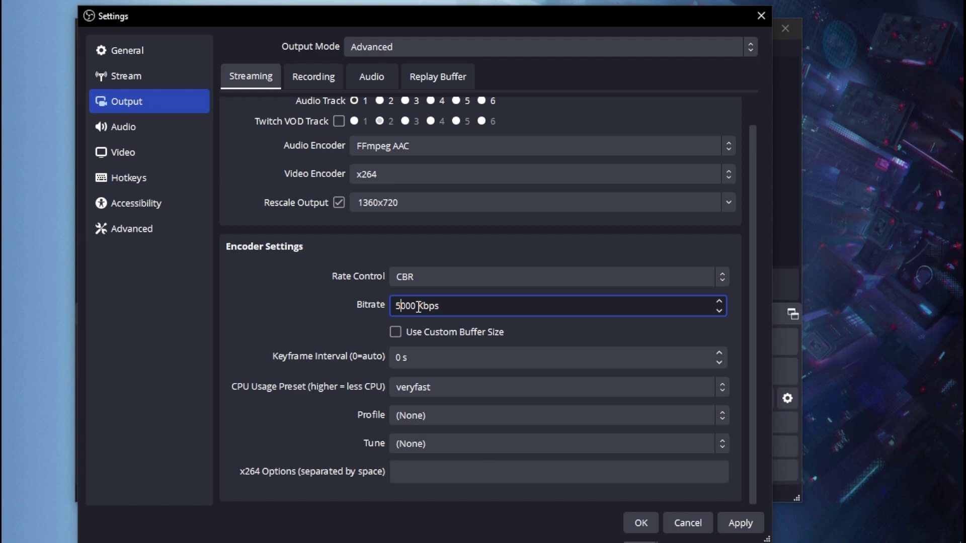
{"action": "key", "text": "BackSpace"}
{"action": "type", "text": "4"}
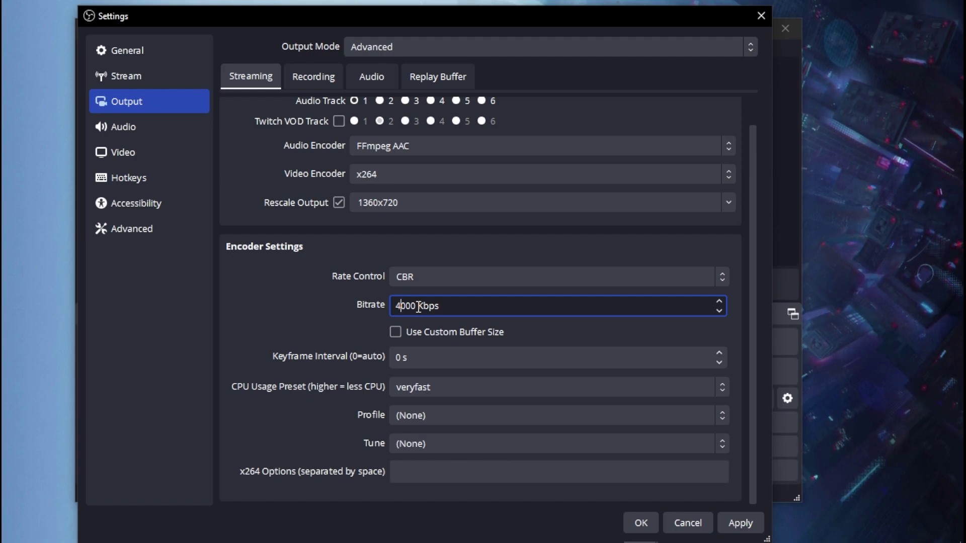
{"action": "key", "text": "BackSpace"}
{"action": "type", "text": "5"}
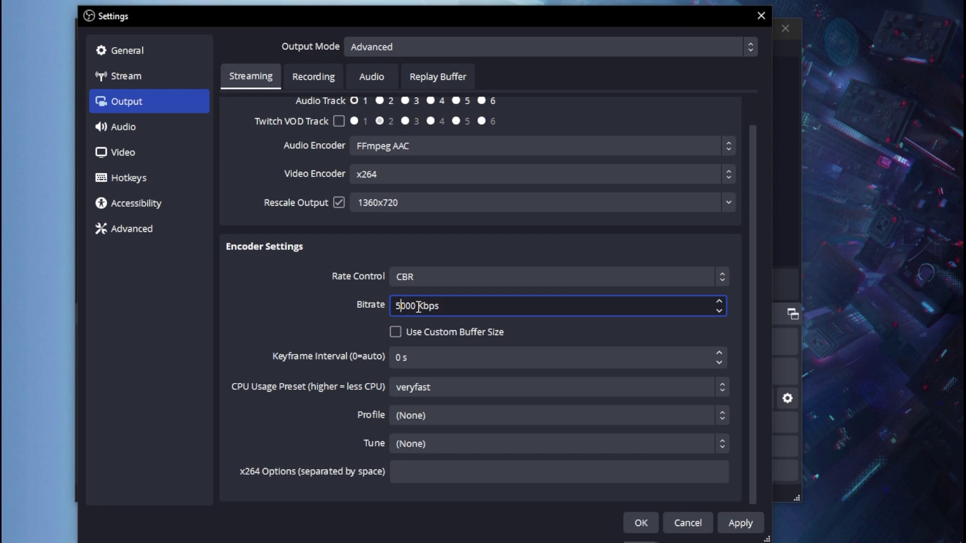
{"action": "left_click", "coordinate": [493, 249]}
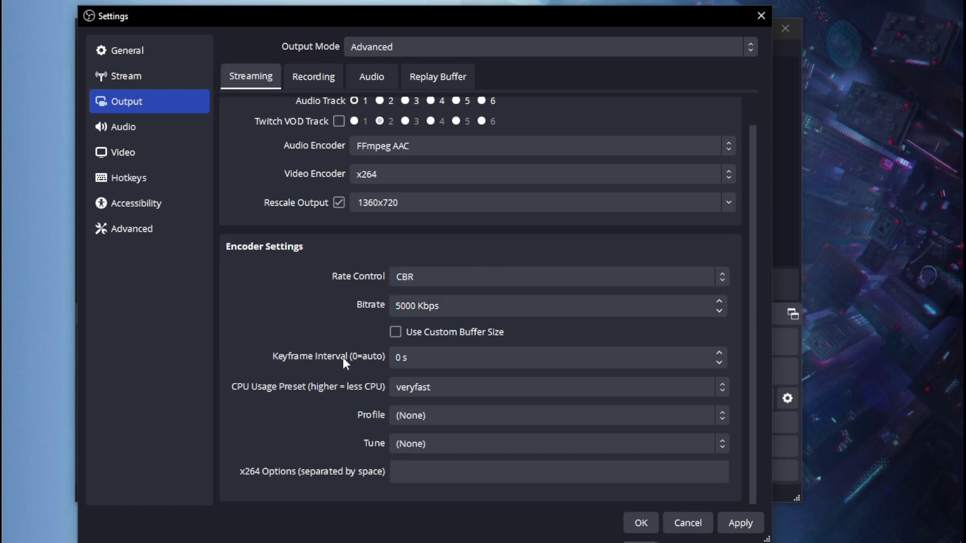
Set the keyframe interval to 0 s and the CPU usage preset to ultrafast.
{"action": "left_click", "coordinate": [403, 357]}
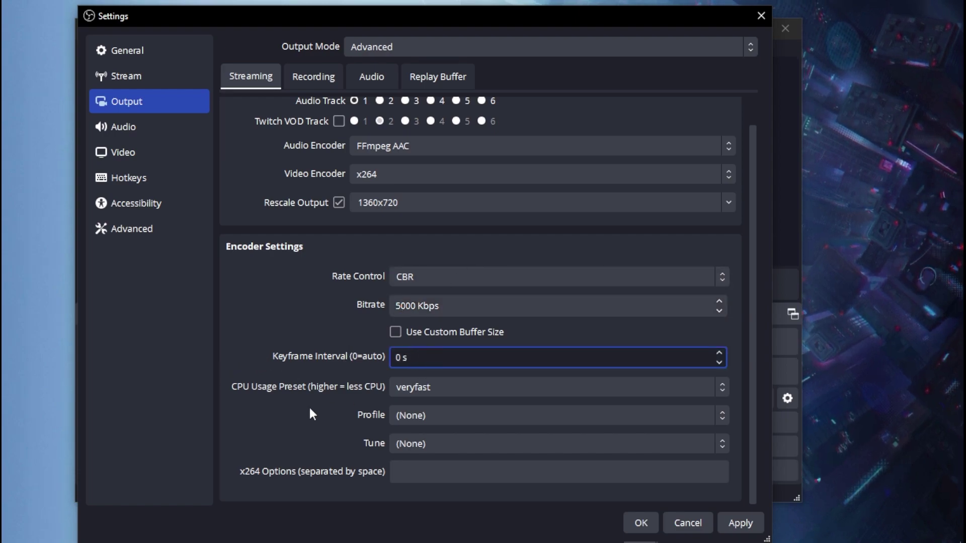
{"action": "left_click", "coordinate": [260, 415]}
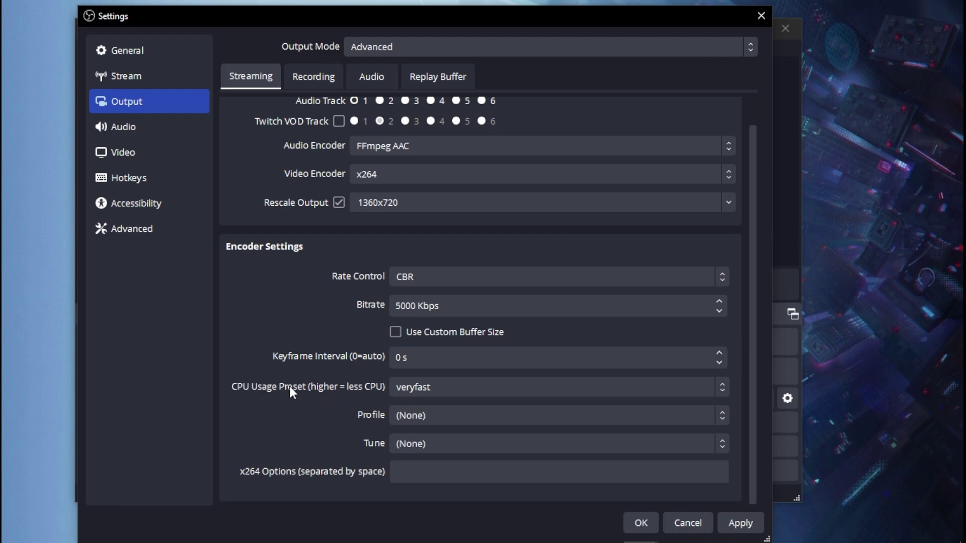
{"action": "left_click", "coordinate": [449, 388]}
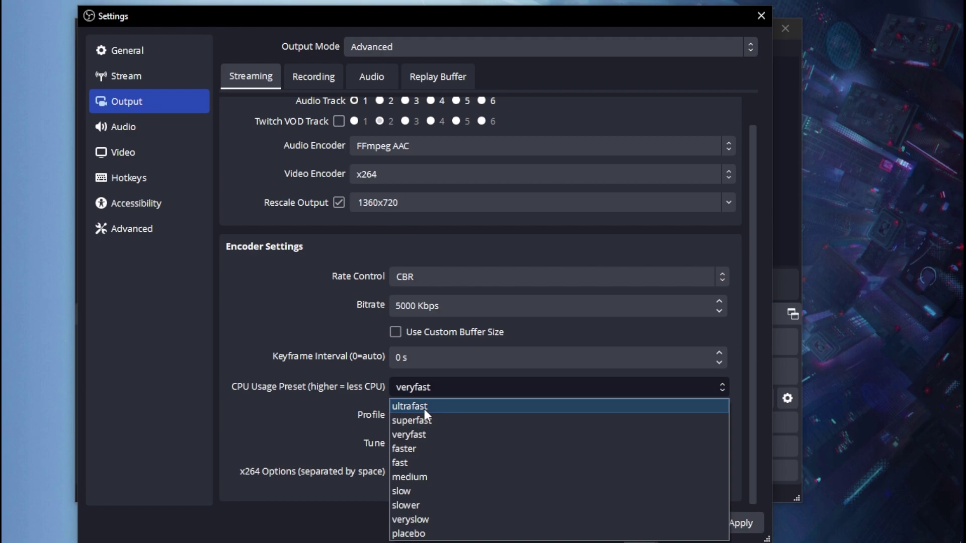
{"action": "left_click", "coordinate": [424, 409]}
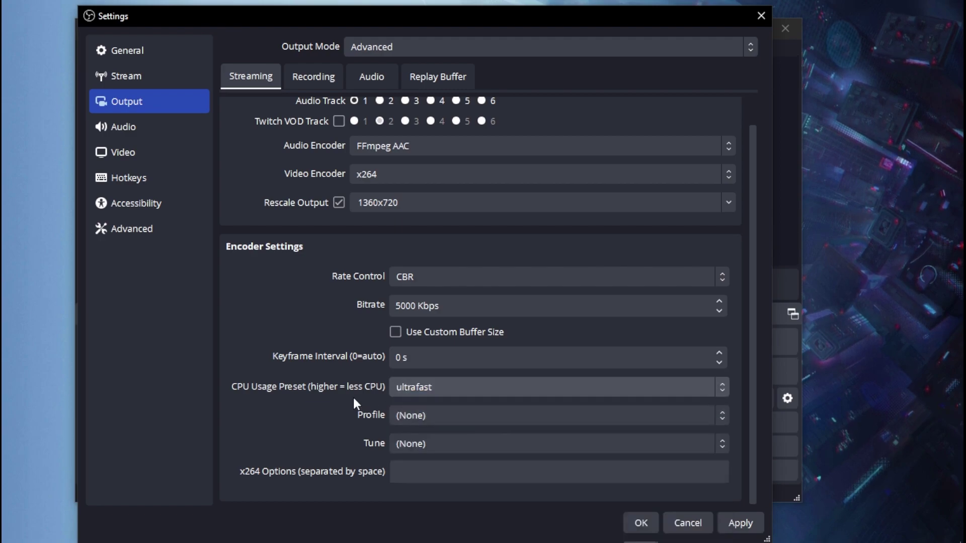
Set the x264 encoder profile to high and the tune option to zerolatency.
{"action": "left_click", "coordinate": [404, 421]}
{"action": "left_click", "coordinate": [404, 478]}
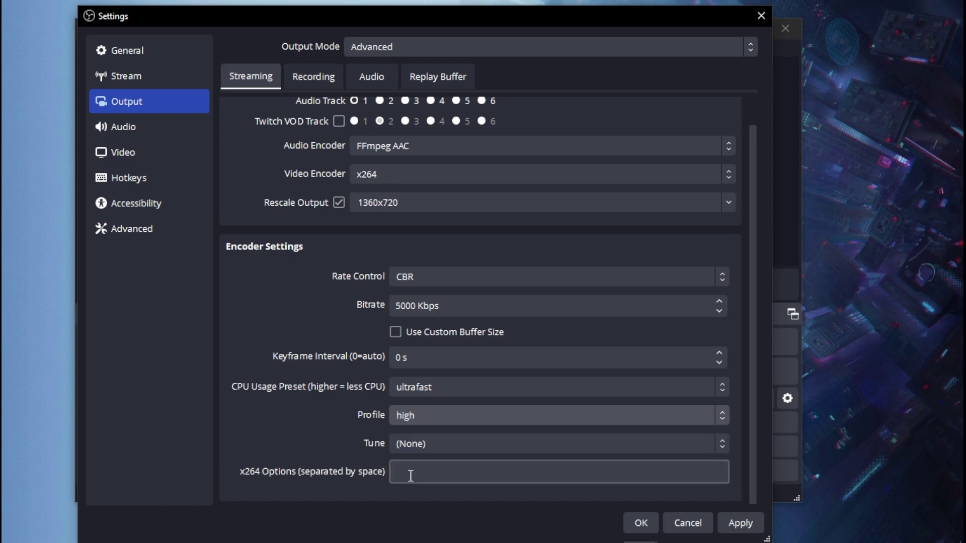
{"action": "left_click", "coordinate": [414, 446]}
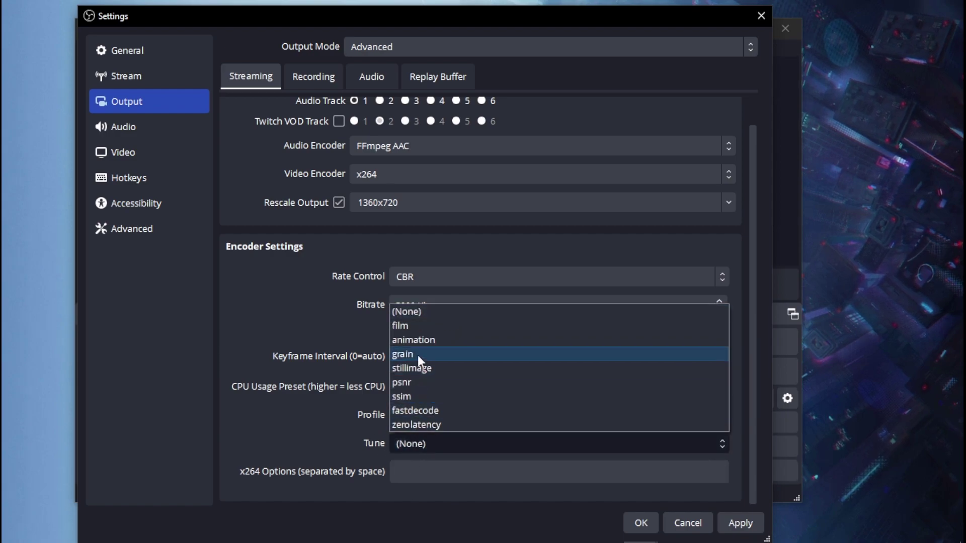
{"action": "left_click", "coordinate": [414, 425]}
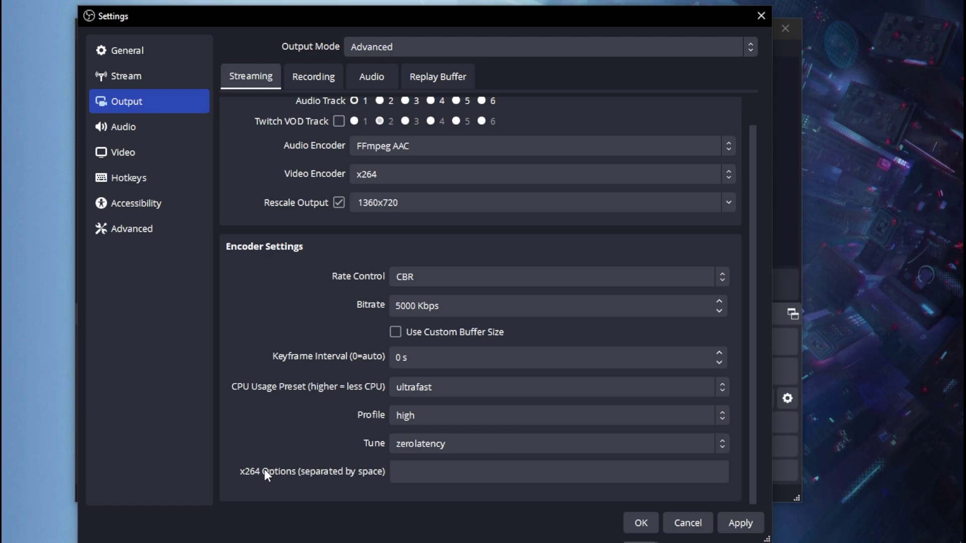
Fill in the x264 options with the copied string beginning "bframes=2 b-adapt=0 partitions=none scenecut=0 no-weightb weightp=0".
{"action": "left_click", "coordinate": [432, 477]}
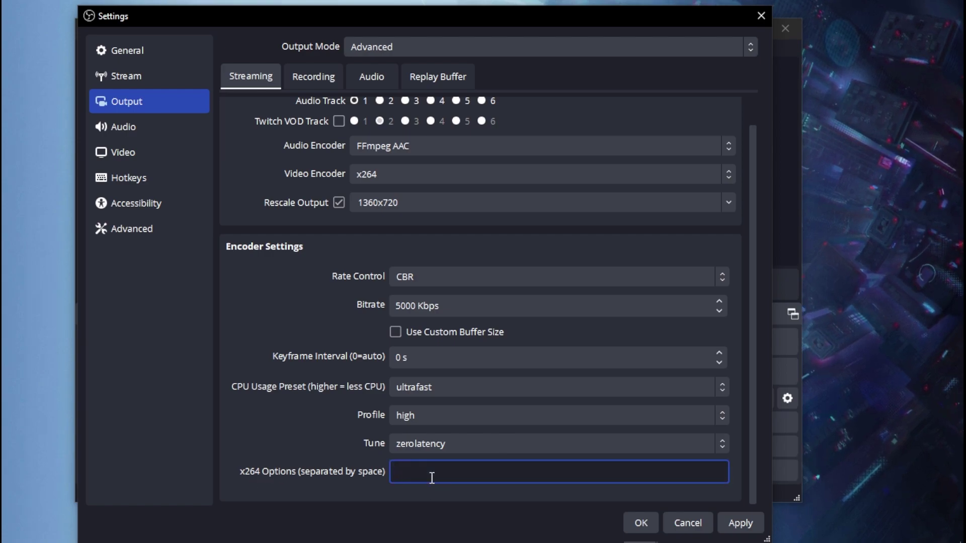
{"action": "key", "text": "ctrl+v"}
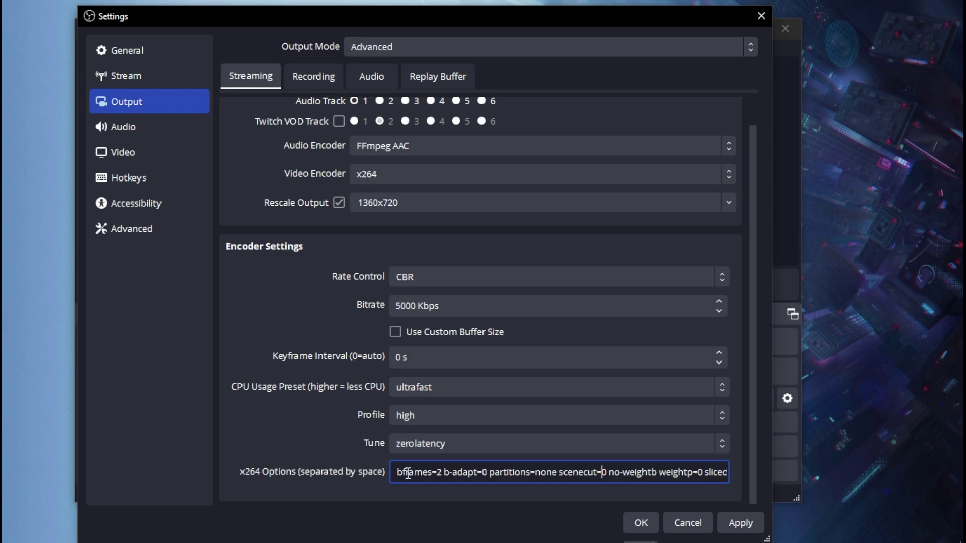
{"action": "left_click_drag", "start_coordinate": [406, 475], "coordinate": [544, 475]}
{"action": "left_click", "coordinate": [580, 476]}
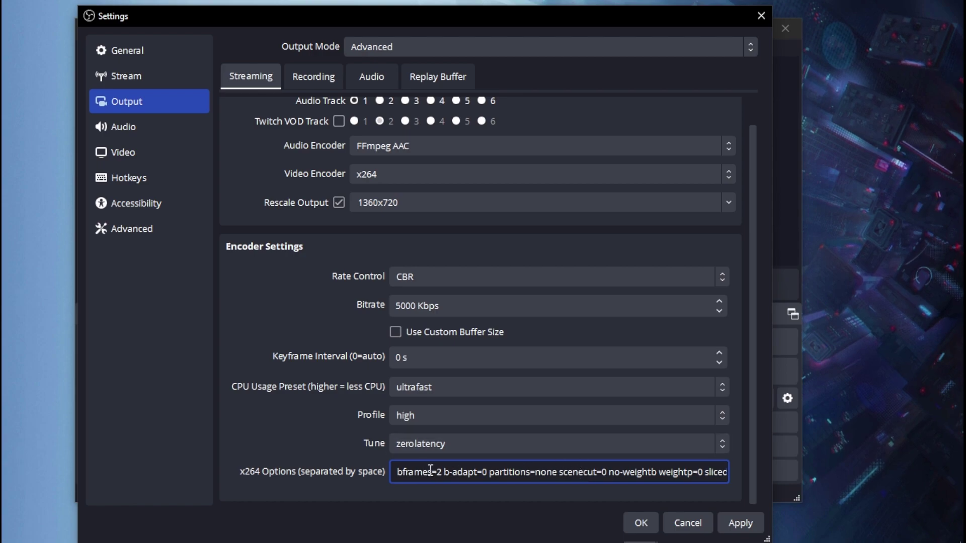
{"action": "left_click_drag", "start_coordinate": [429, 473], "coordinate": [500, 473]}
{"action": "left_click", "coordinate": [527, 470]}
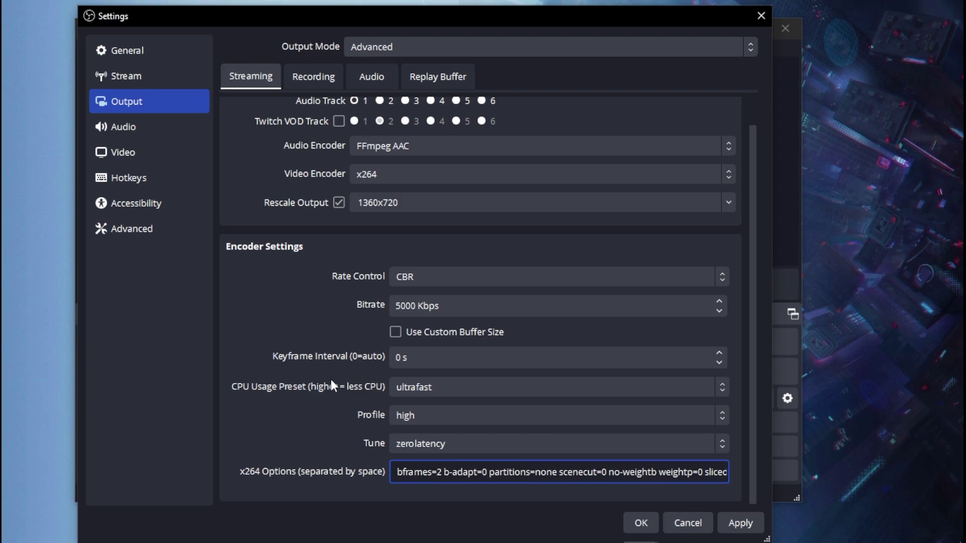
{"action": "key", "text": "Tab"}
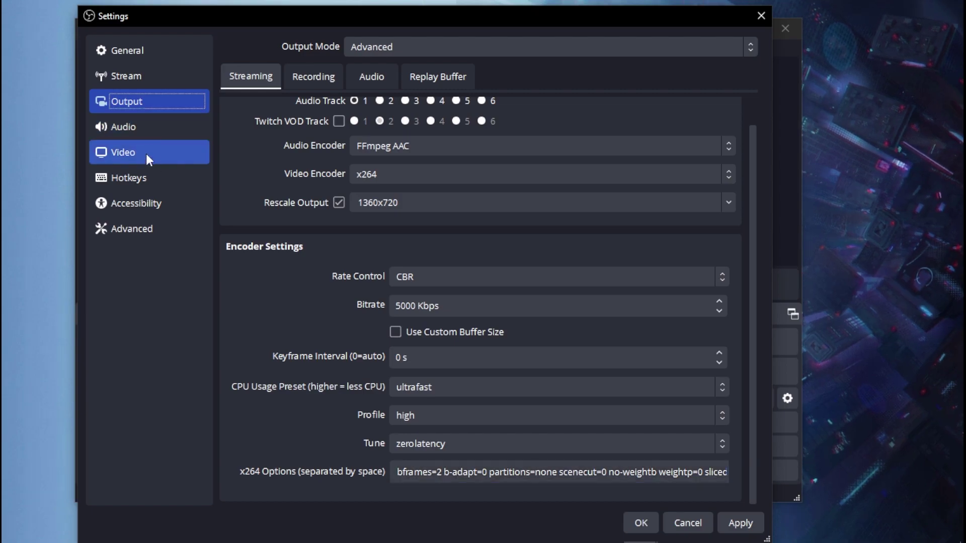
Try a common FPS value of 30 in the video settings and return it to 60.
{"action": "left_click", "coordinate": [146, 153]}
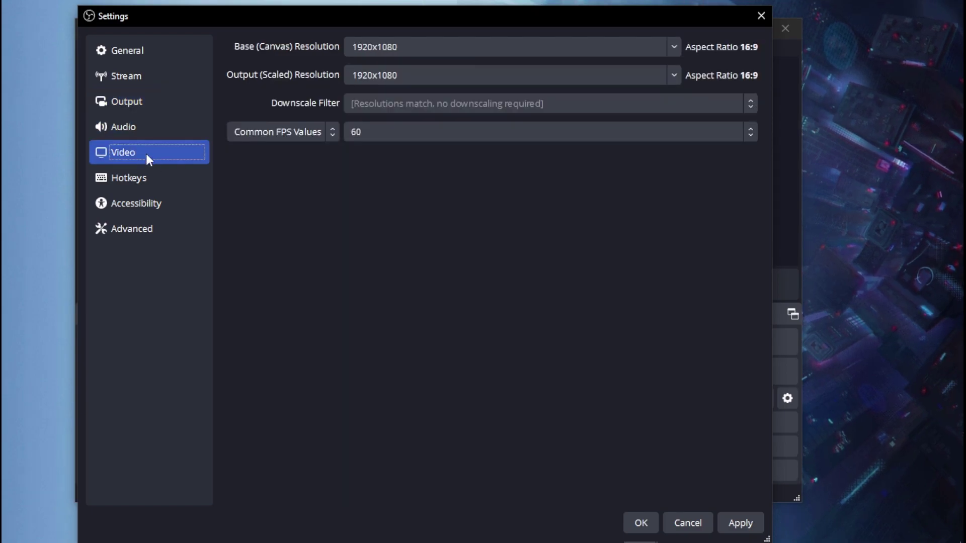
{"action": "left_click", "coordinate": [394, 133]}
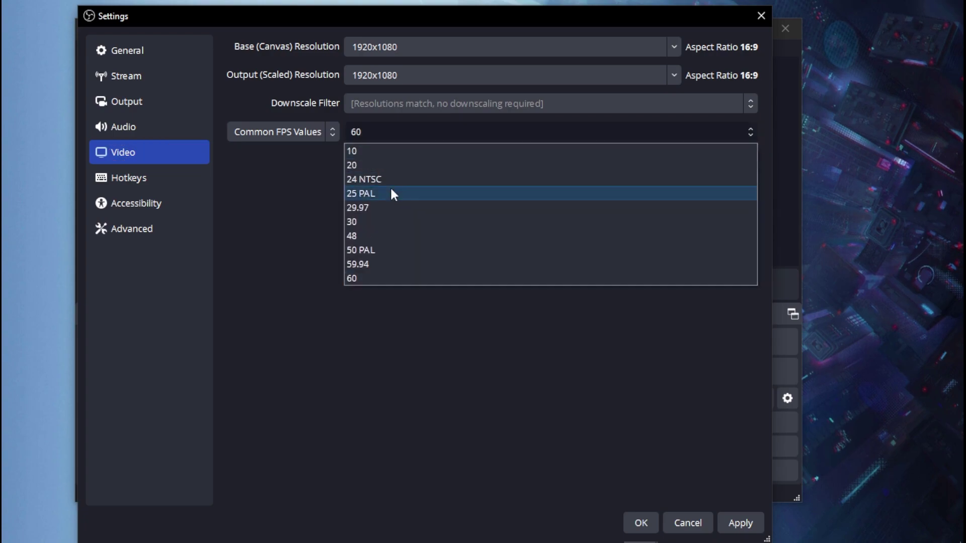
{"action": "left_click", "coordinate": [359, 222]}
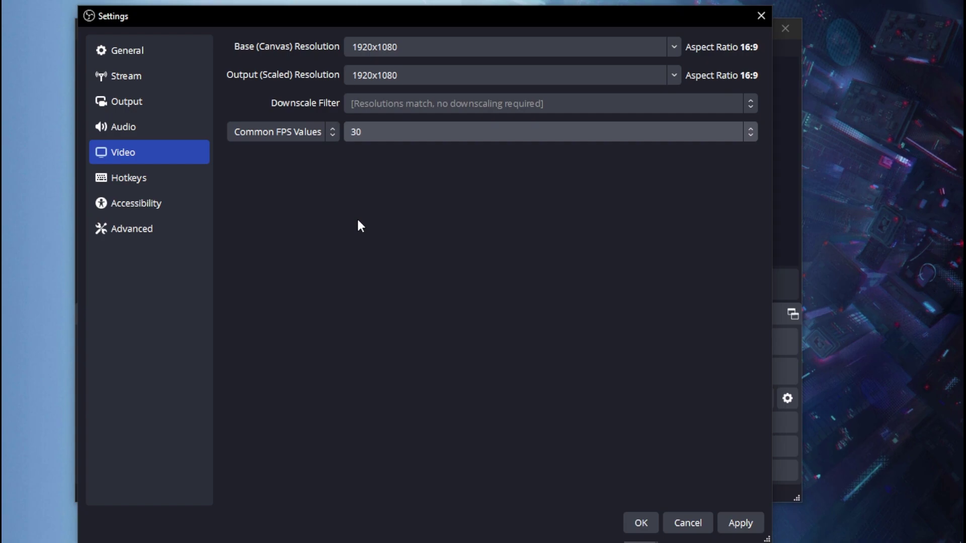
{"action": "left_click", "coordinate": [439, 135]}
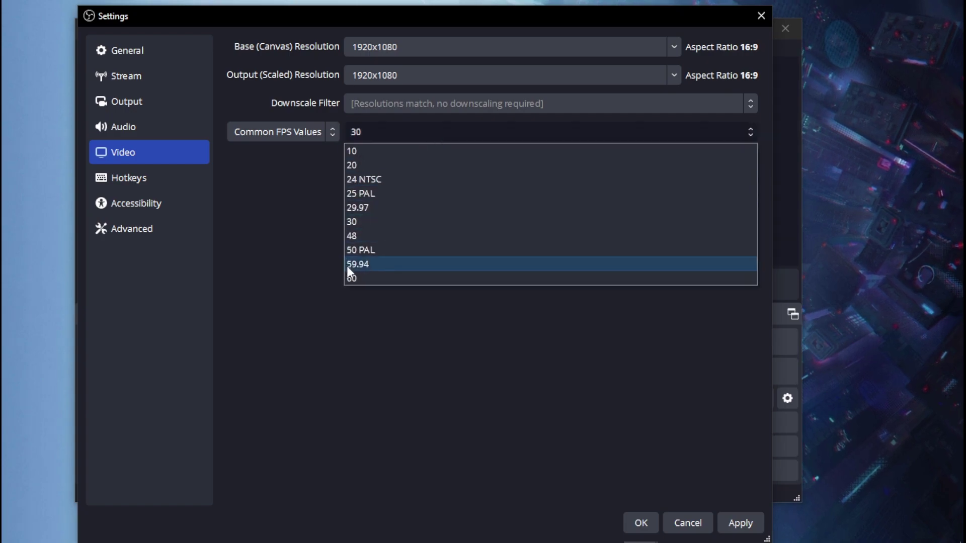
{"action": "left_click", "coordinate": [346, 266]}
{"action": "left_click", "coordinate": [386, 138]}
{"action": "left_click", "coordinate": [360, 276]}
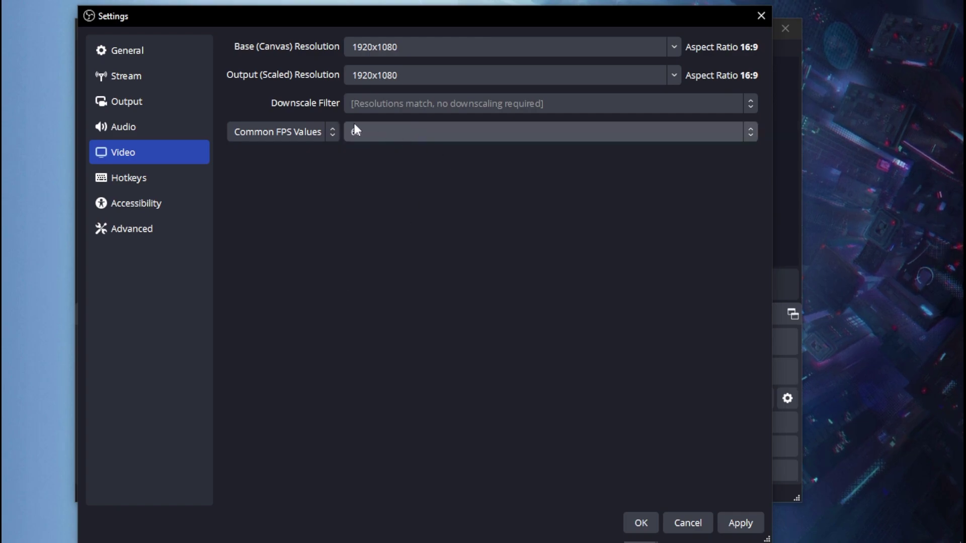
{"action": "left_click", "coordinate": [385, 136]}
{"action": "left_click", "coordinate": [388, 278]}
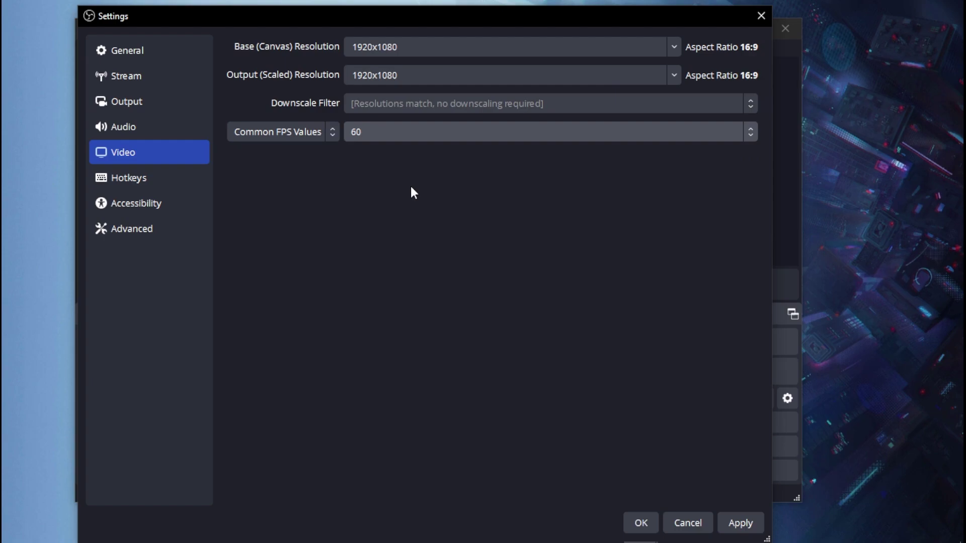
Switch the video frame rate to 30 FPS once more and restore it to 60 FPS.
{"action": "left_click", "coordinate": [392, 138]}
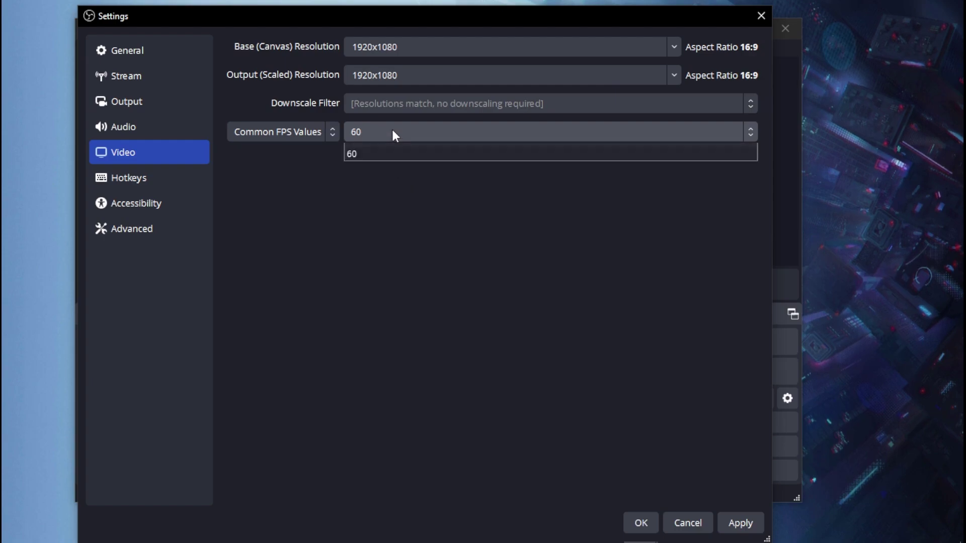
{"action": "left_click", "coordinate": [391, 133]}
{"action": "left_click", "coordinate": [379, 141]}
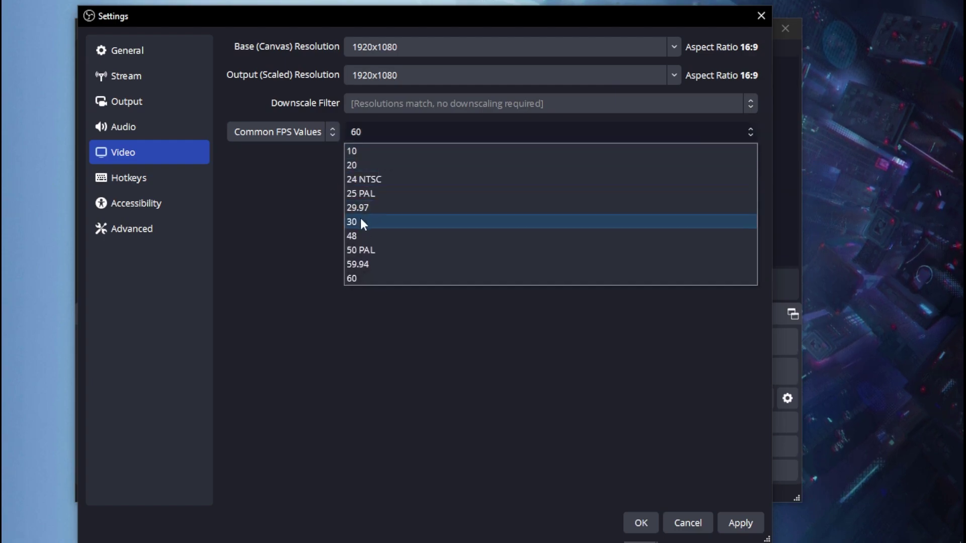
{"action": "left_click", "coordinate": [361, 220]}
{"action": "left_click", "coordinate": [382, 141]}
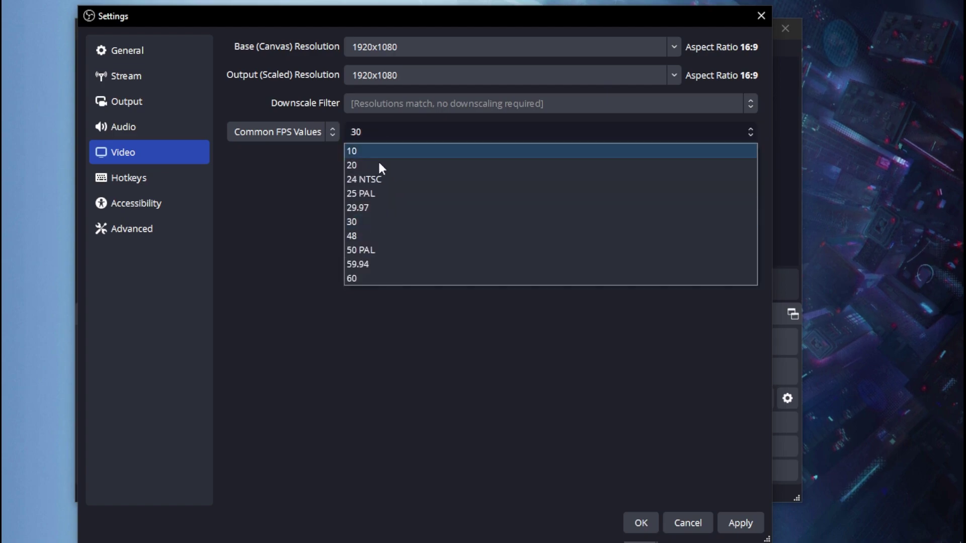
{"action": "left_click", "coordinate": [352, 277]}
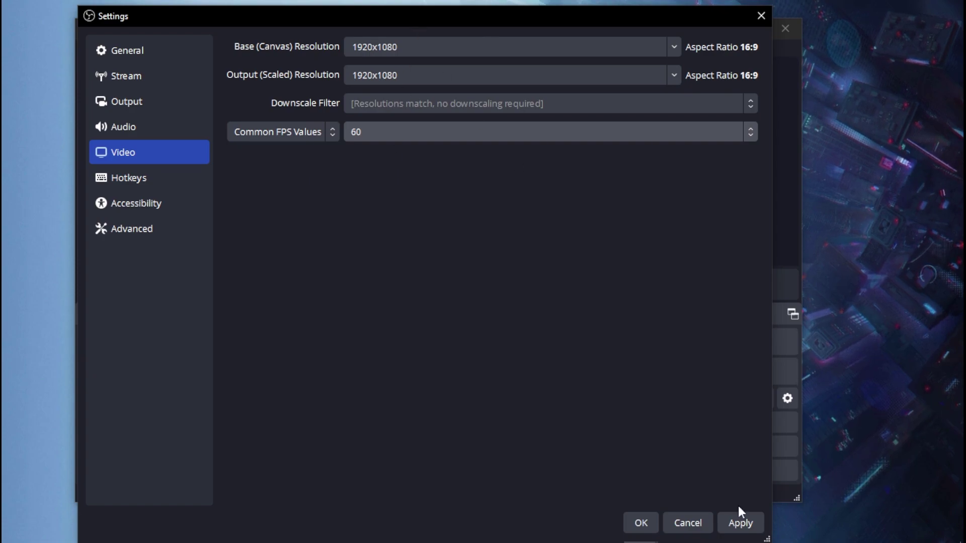
{"action": "left_click_drag", "start_coordinate": [486, 24], "coordinate": [490, 22]}
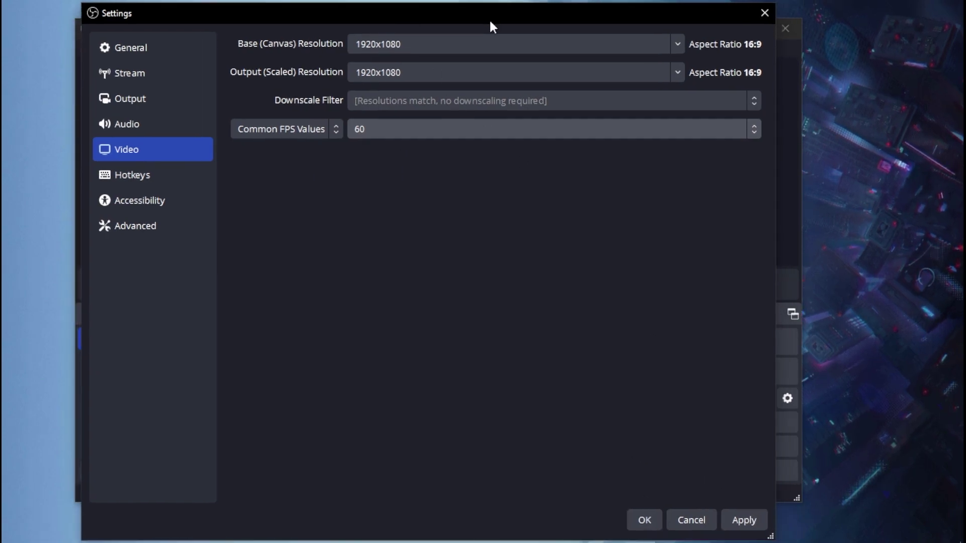